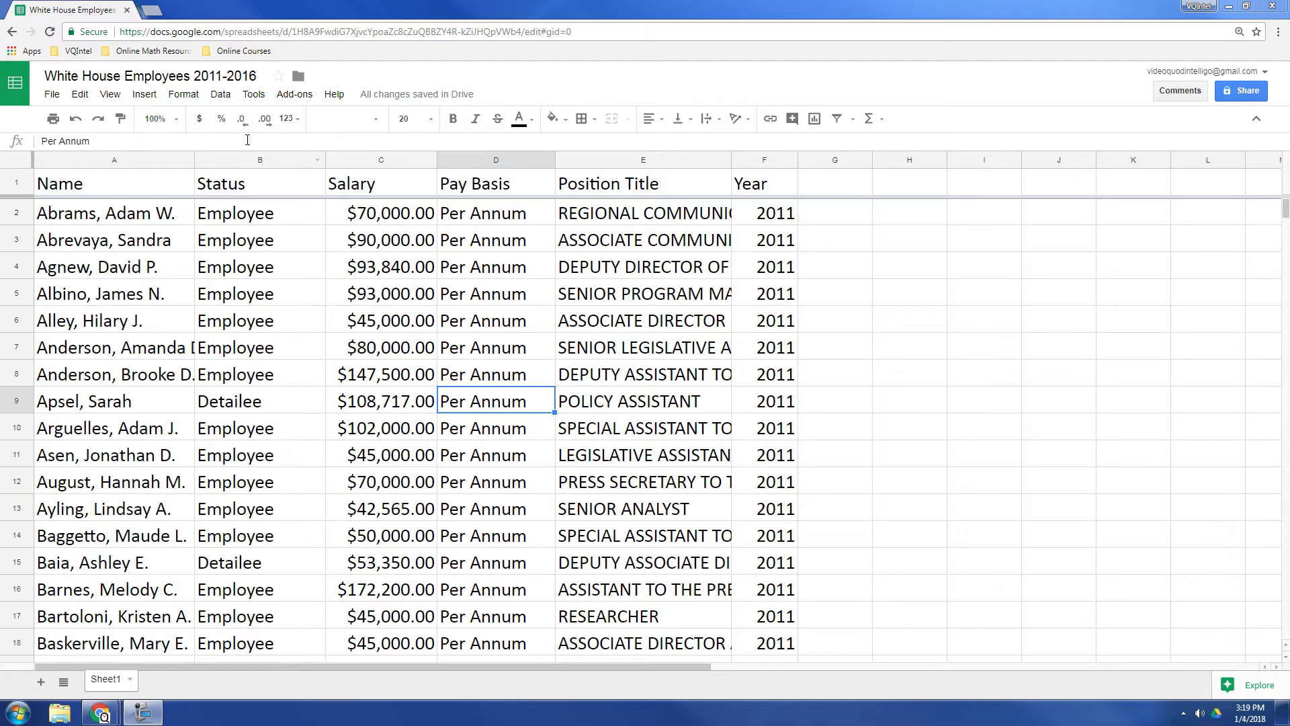
Insert Pivot Table 4 from the employee data range Sheet1!A1:F2785 via Data > Pivot table
click(222, 95)
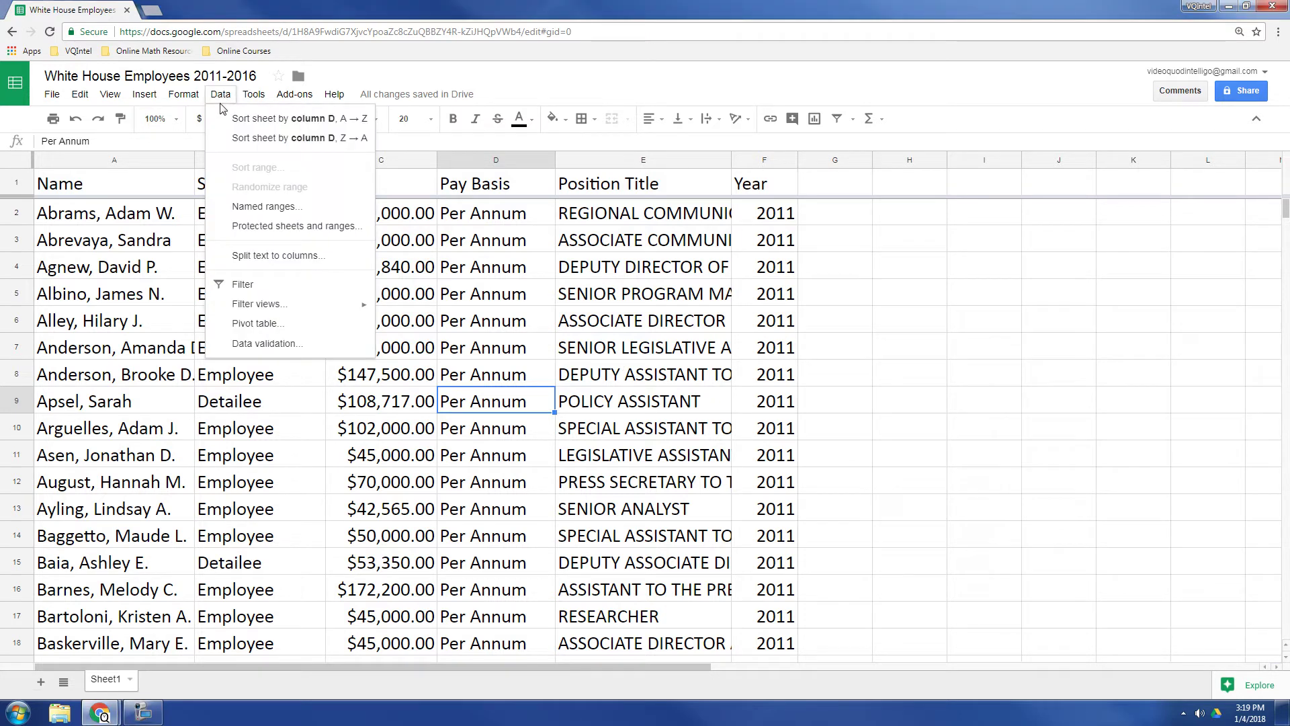
click(281, 325)
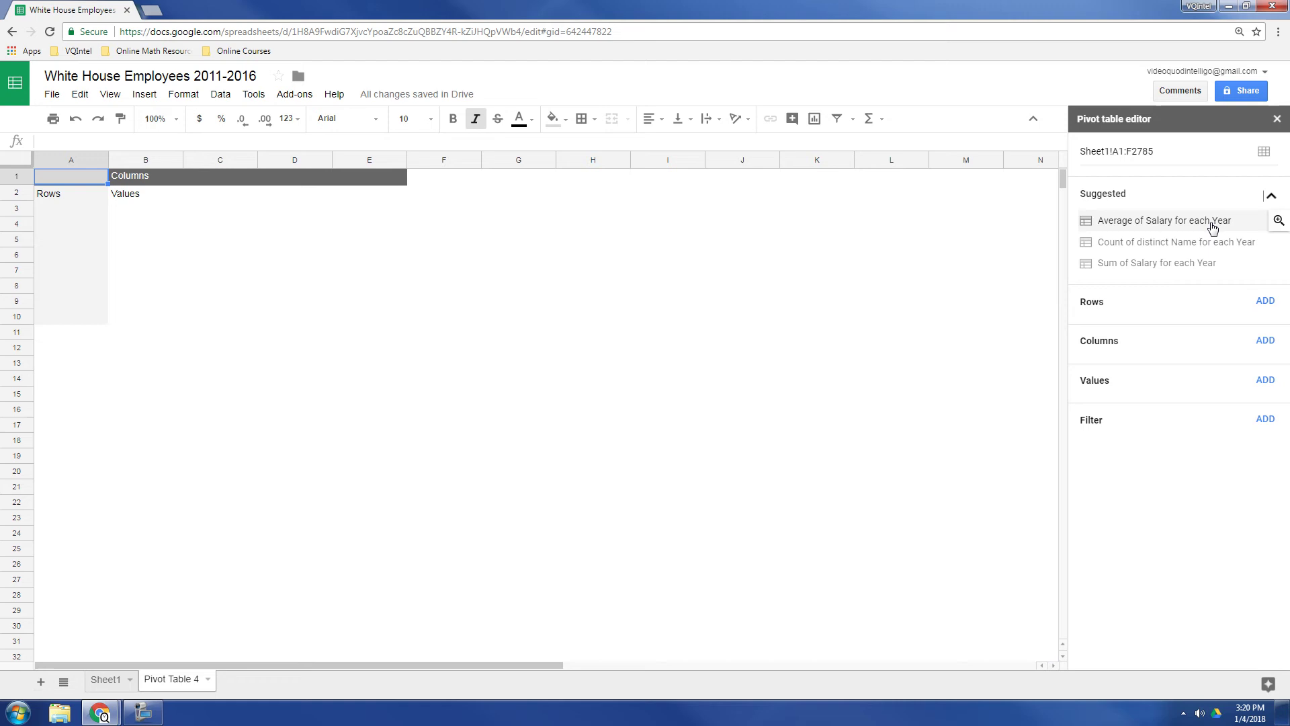
Apply the 'Average of Salary for each Year' suggestion, widen column B, and return to Sheet1
click(1213, 229)
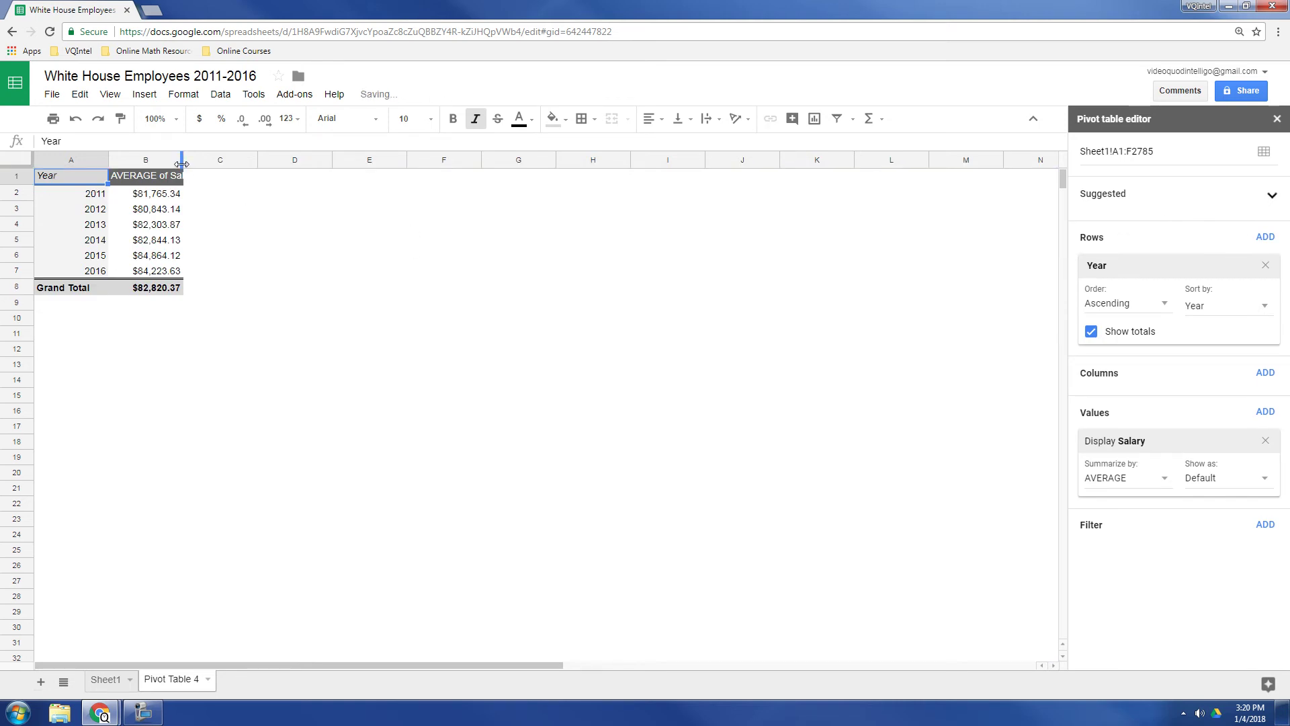
drag(183, 163, 223, 166)
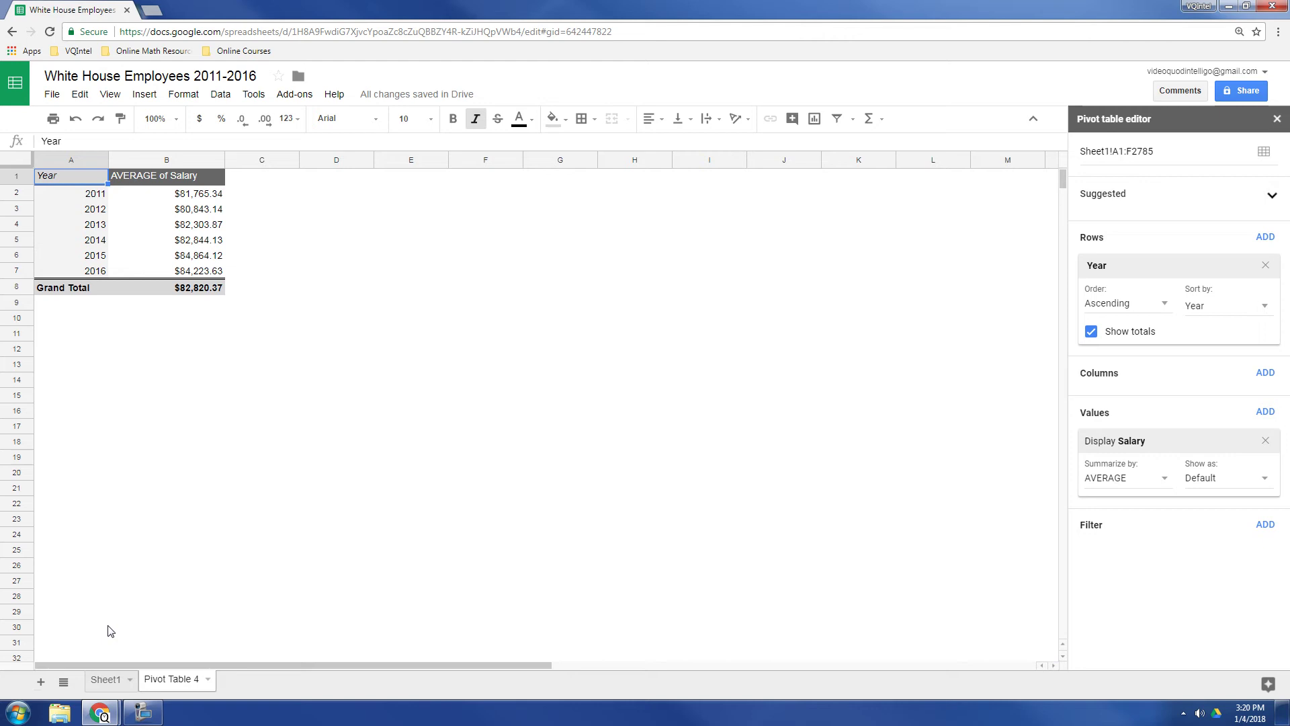
click(107, 679)
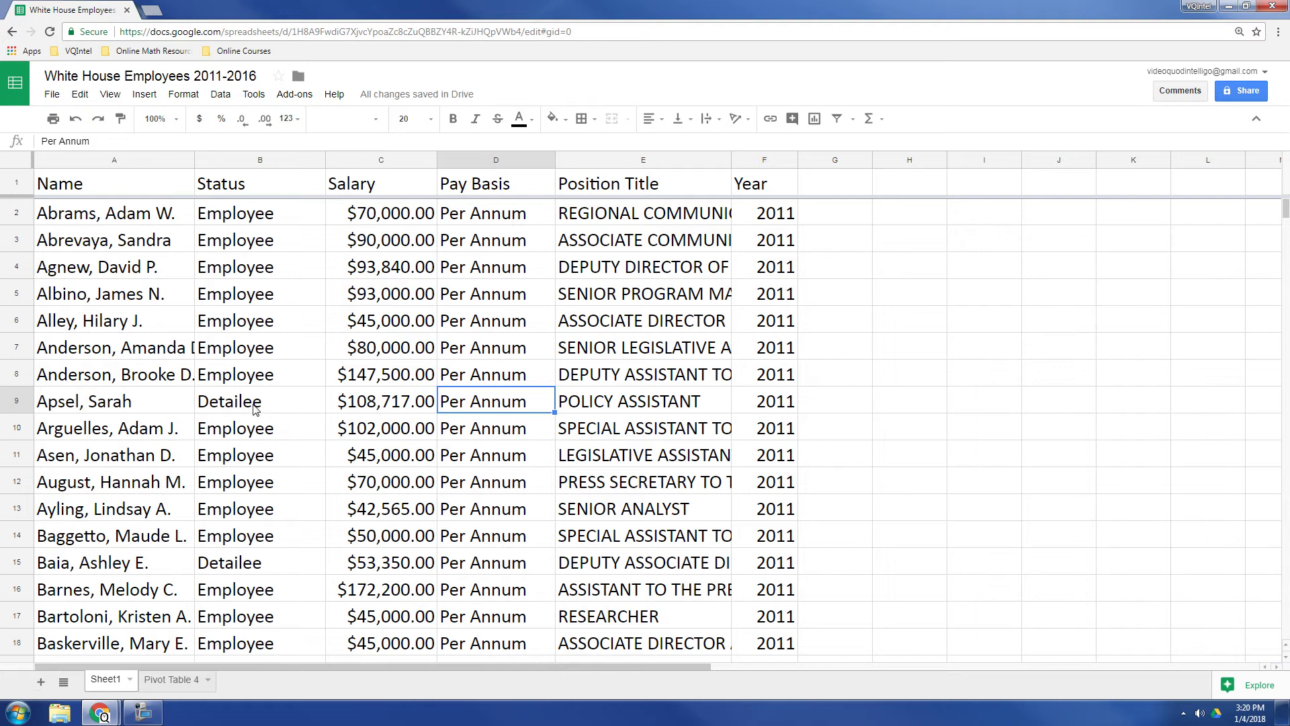
Insert another pivot table, Pivot Table 5, from the employee data
click(243, 371)
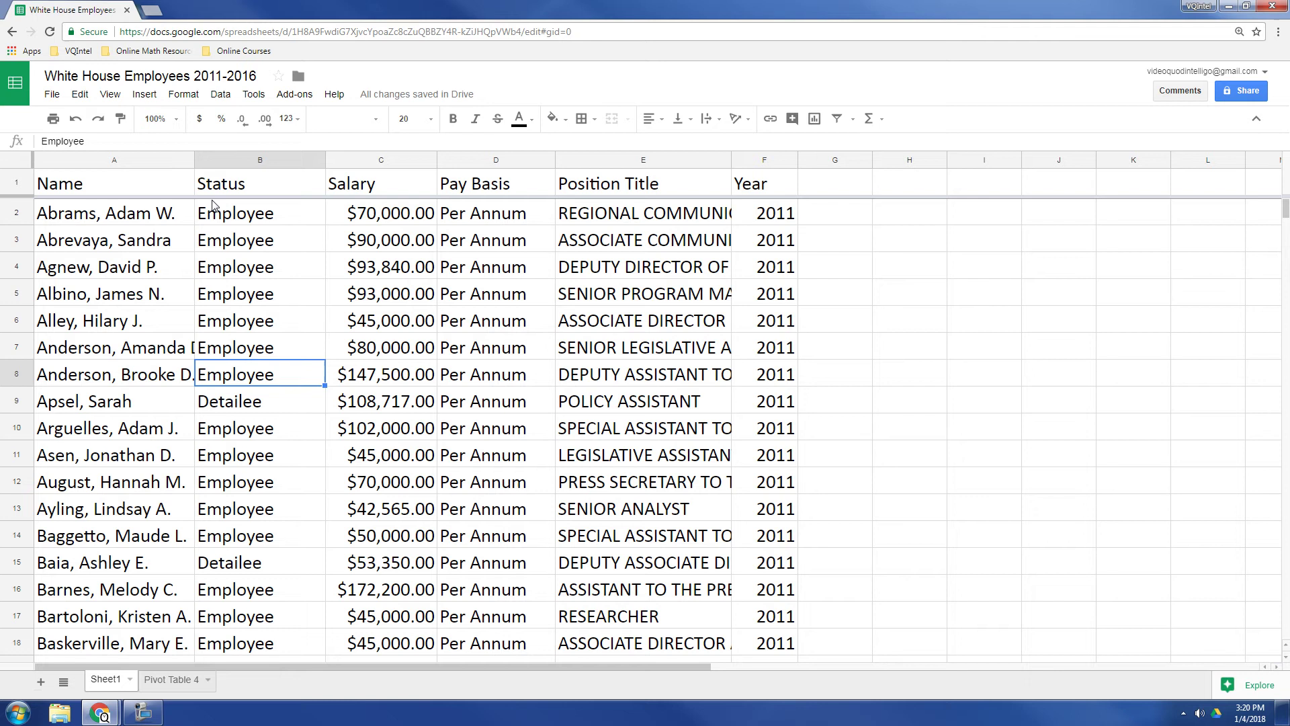
click(221, 94)
click(259, 325)
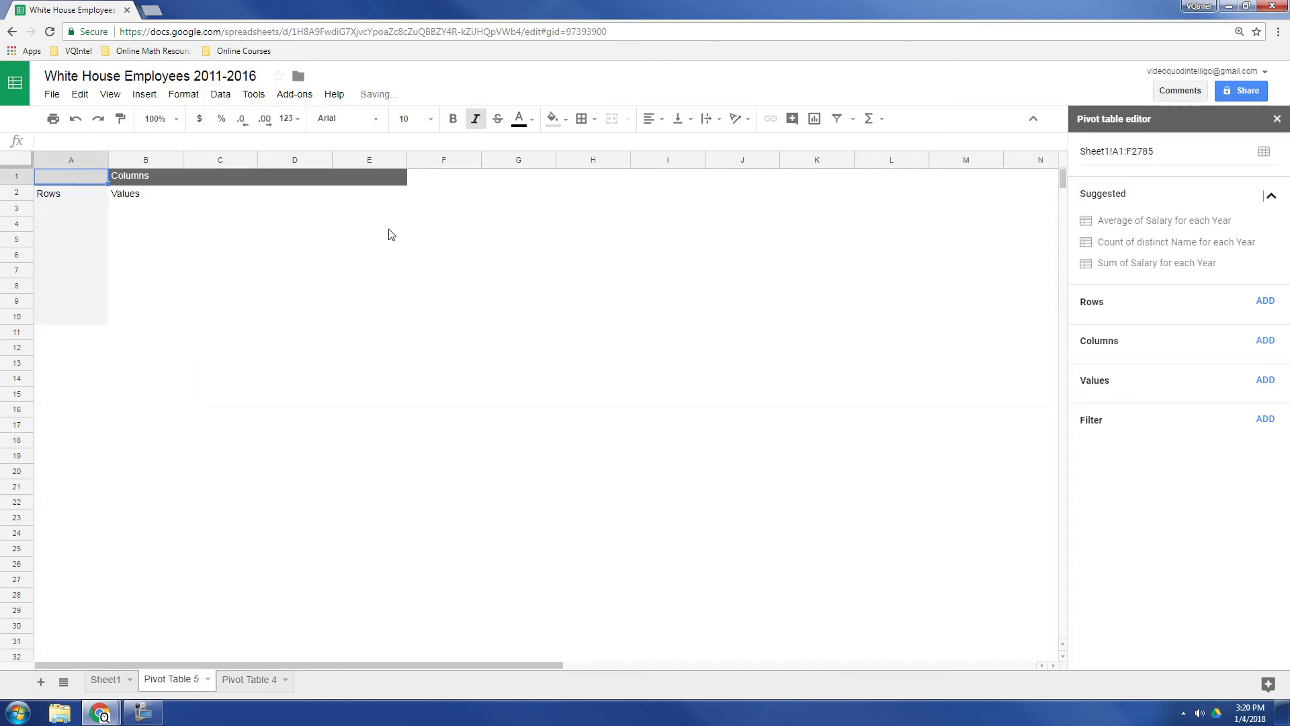
Group Pivot Table 5's rows by Status, listing Detailee, Employee and Grand Total
click(106, 679)
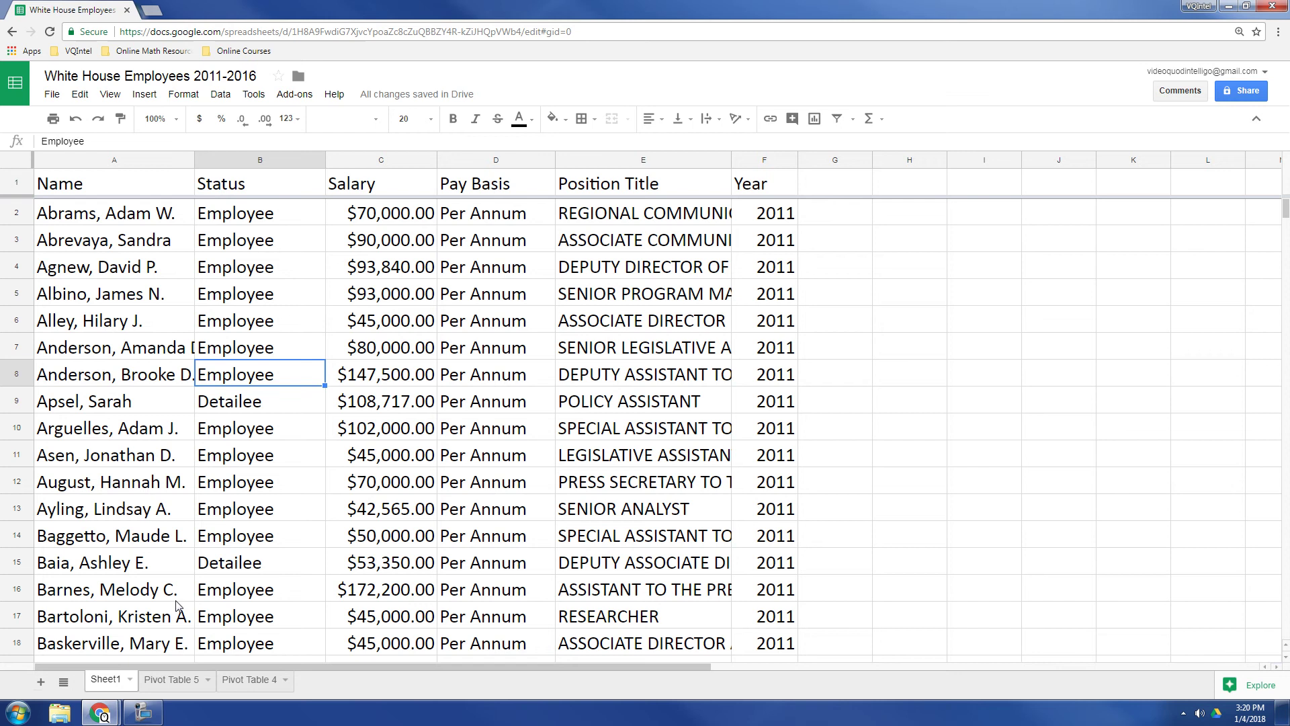
click(173, 681)
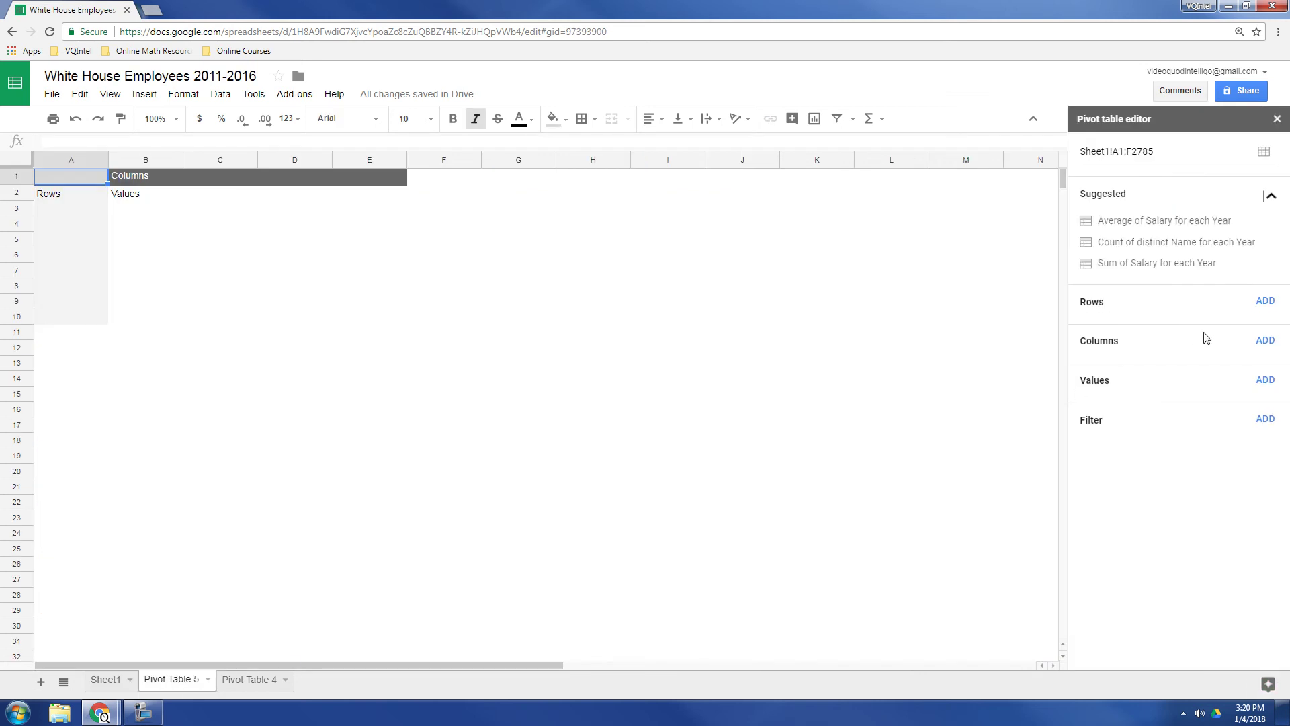
click(1266, 304)
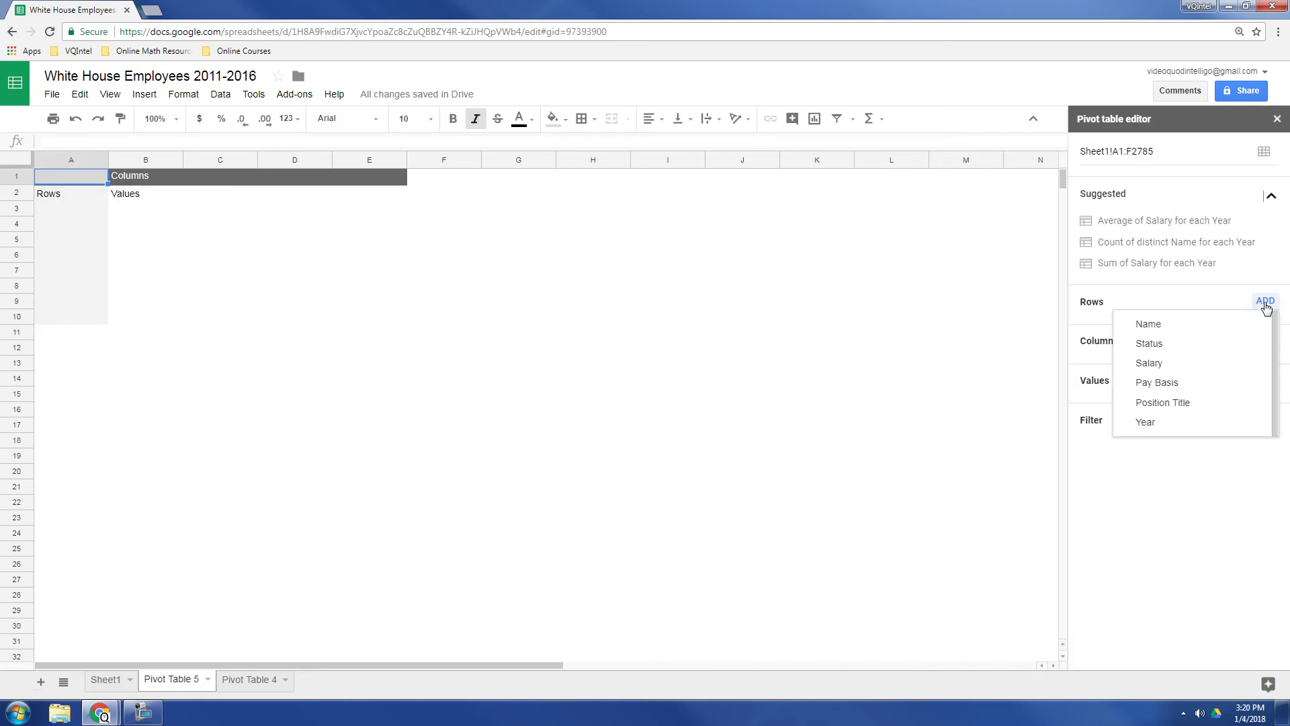
click(1149, 343)
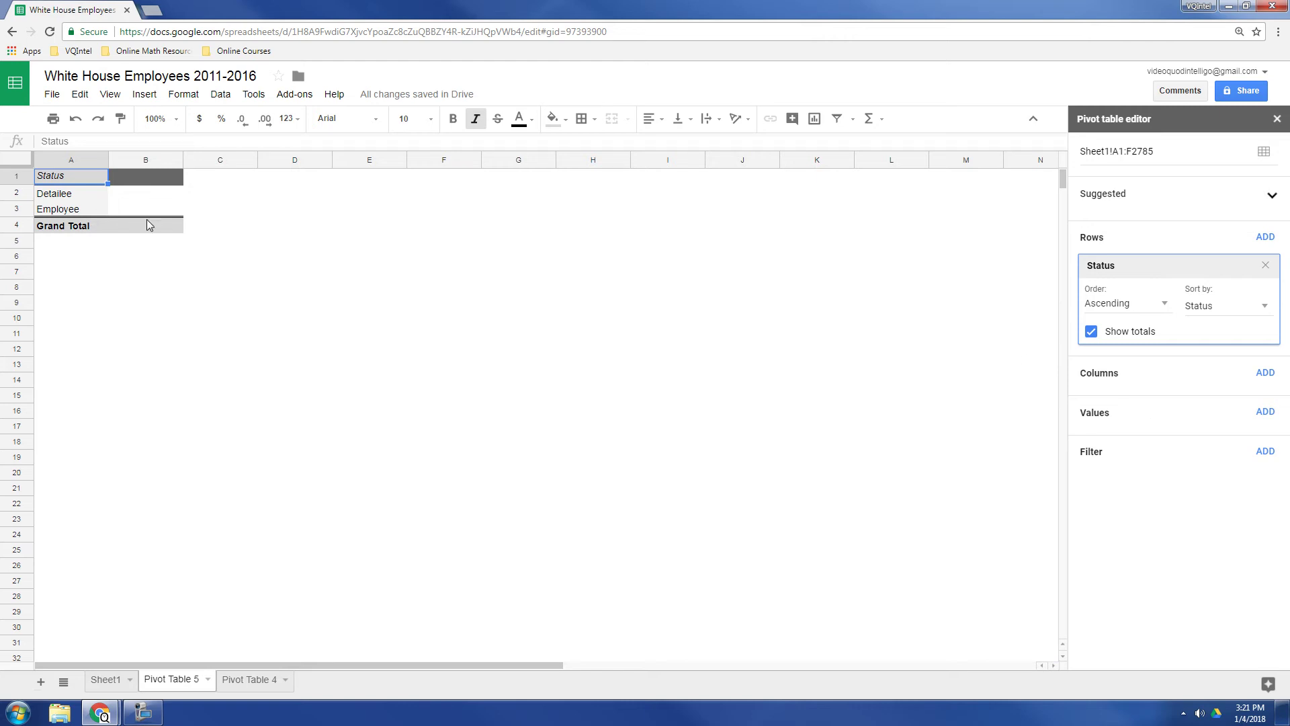
Add Name as values summarized by COUNTA after trying COUNT: 170 Detailee, 2614 Employee, 2784 total
click(1266, 413)
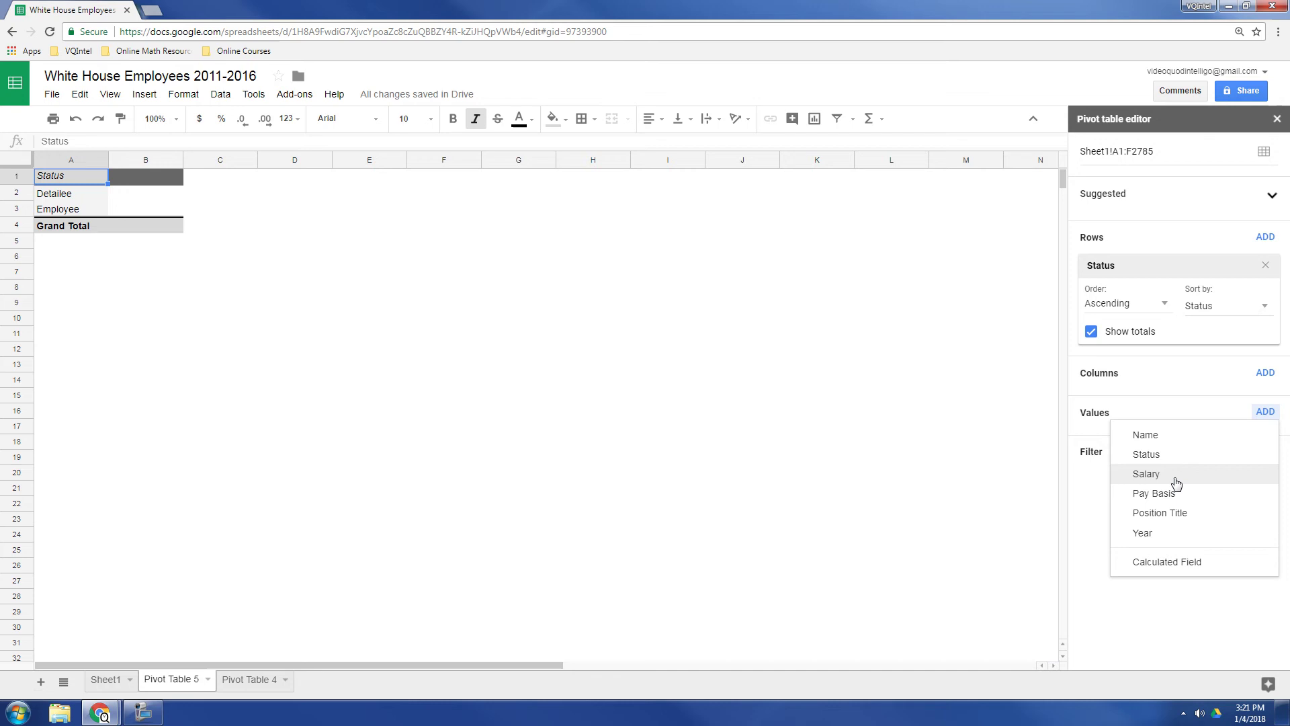
click(1173, 441)
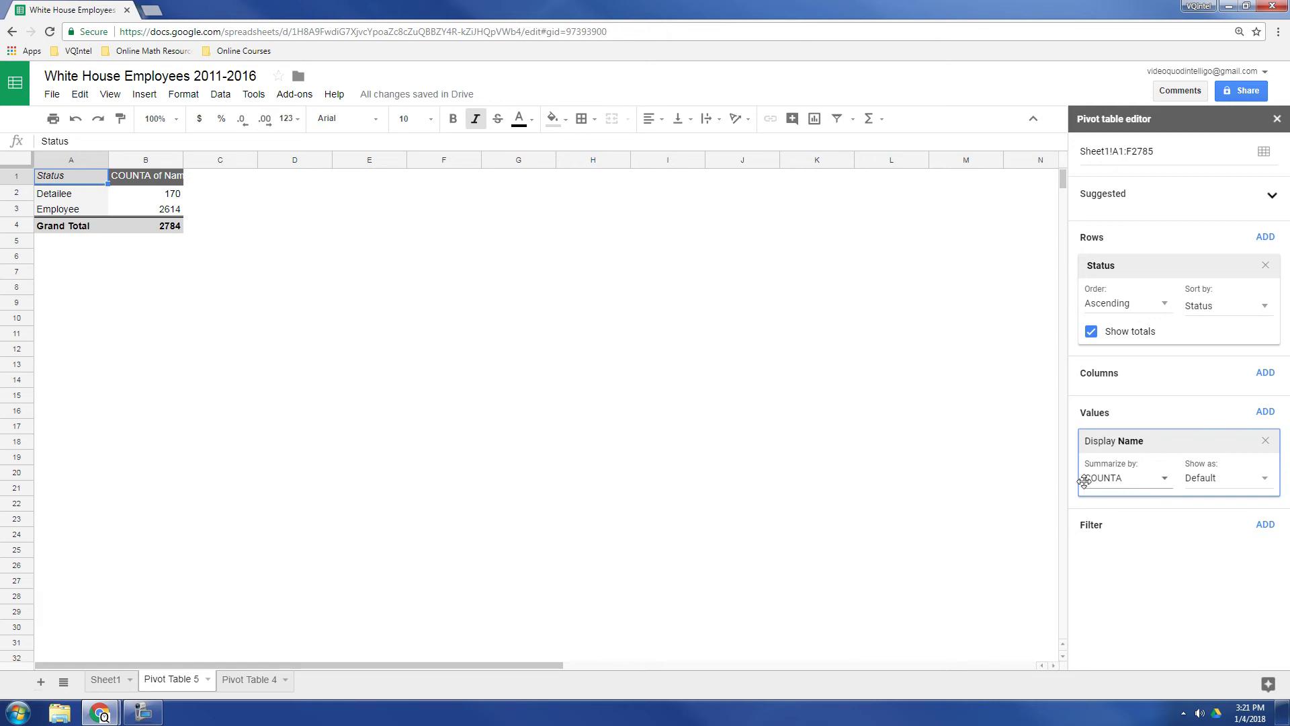
click(1138, 481)
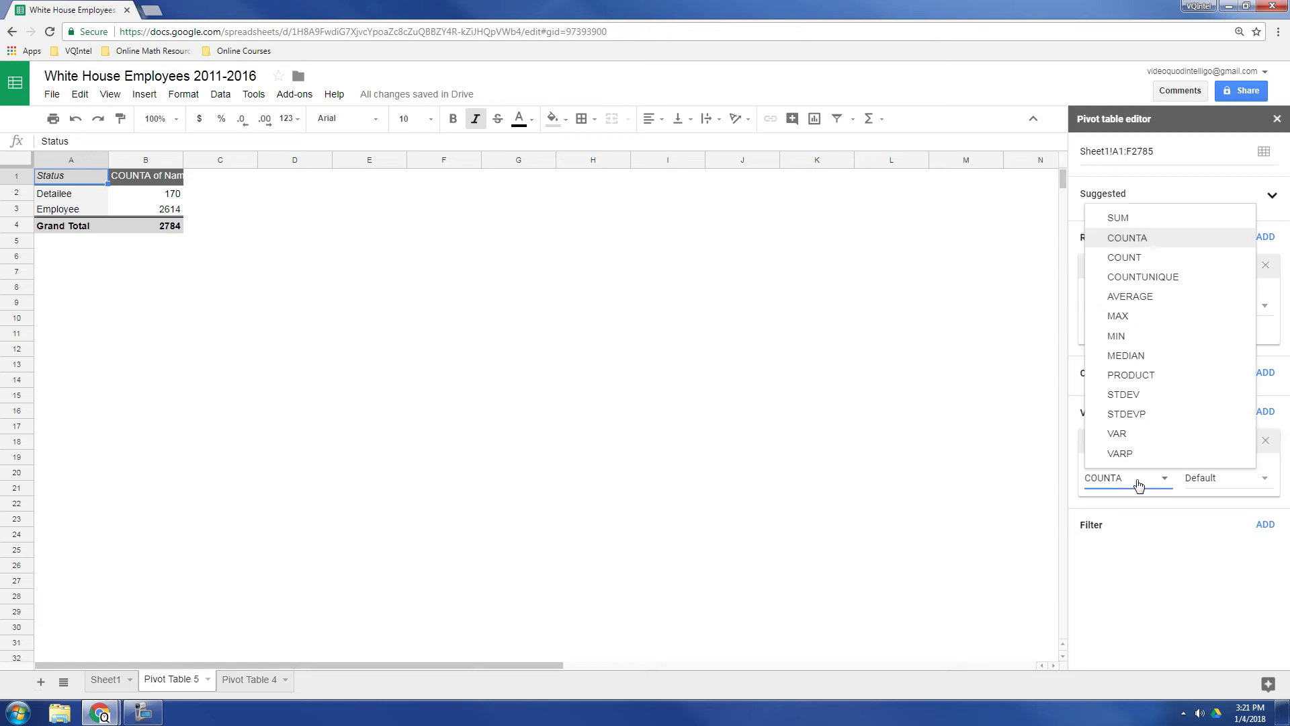
click(1158, 259)
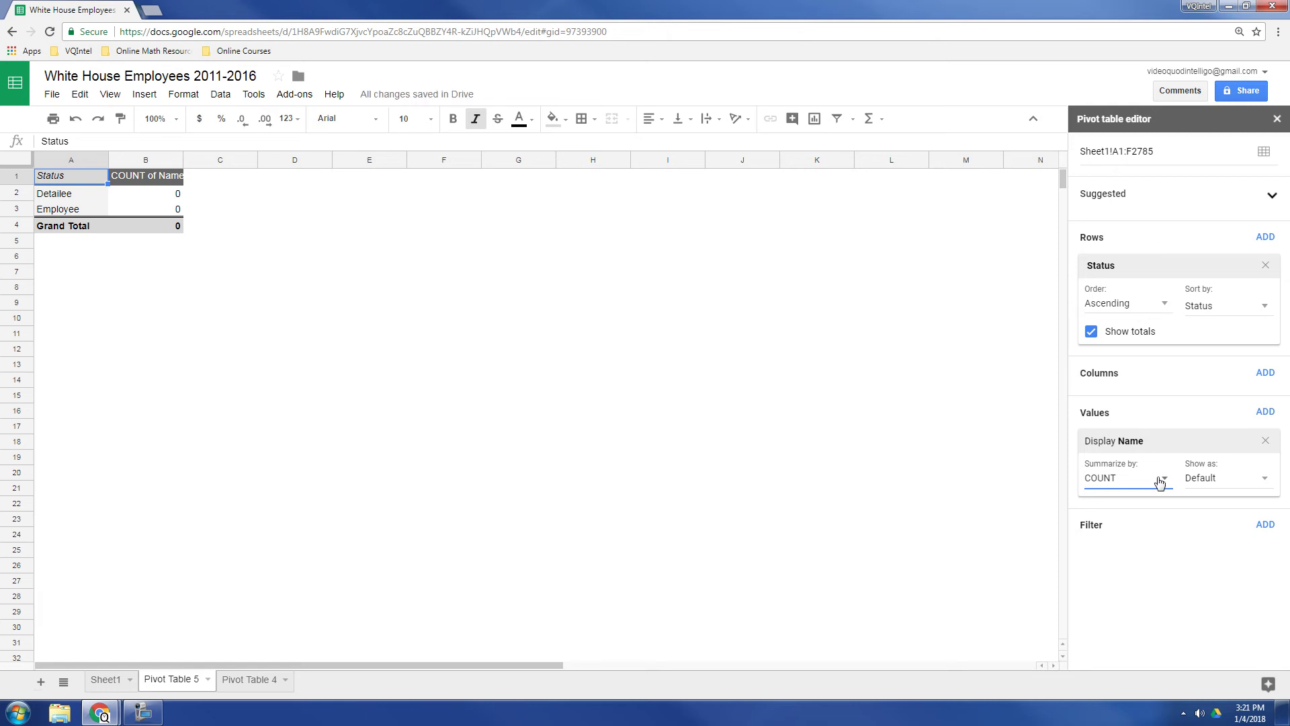
click(1160, 482)
click(1148, 243)
From Sheet1, insert an empty Pivot Table 6 on Sheet1!A1:F2785 via Data > Pivot table
click(118, 683)
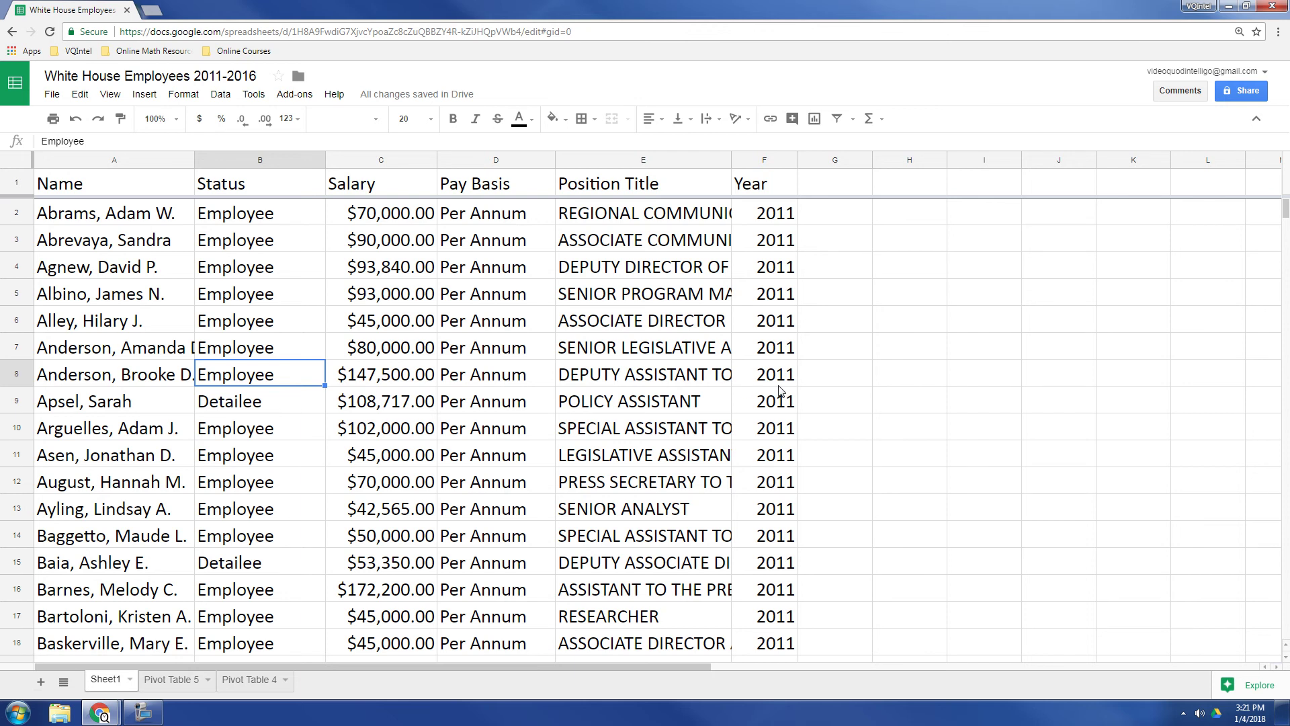
click(222, 96)
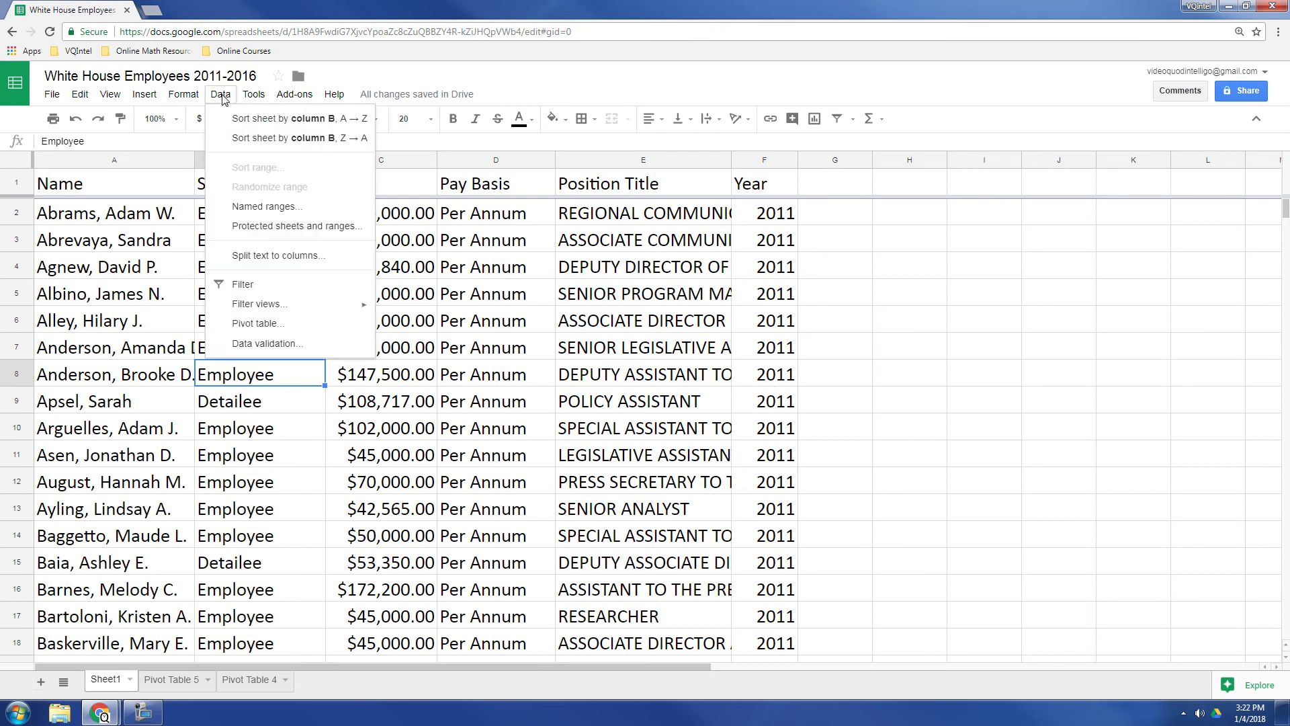
click(290, 329)
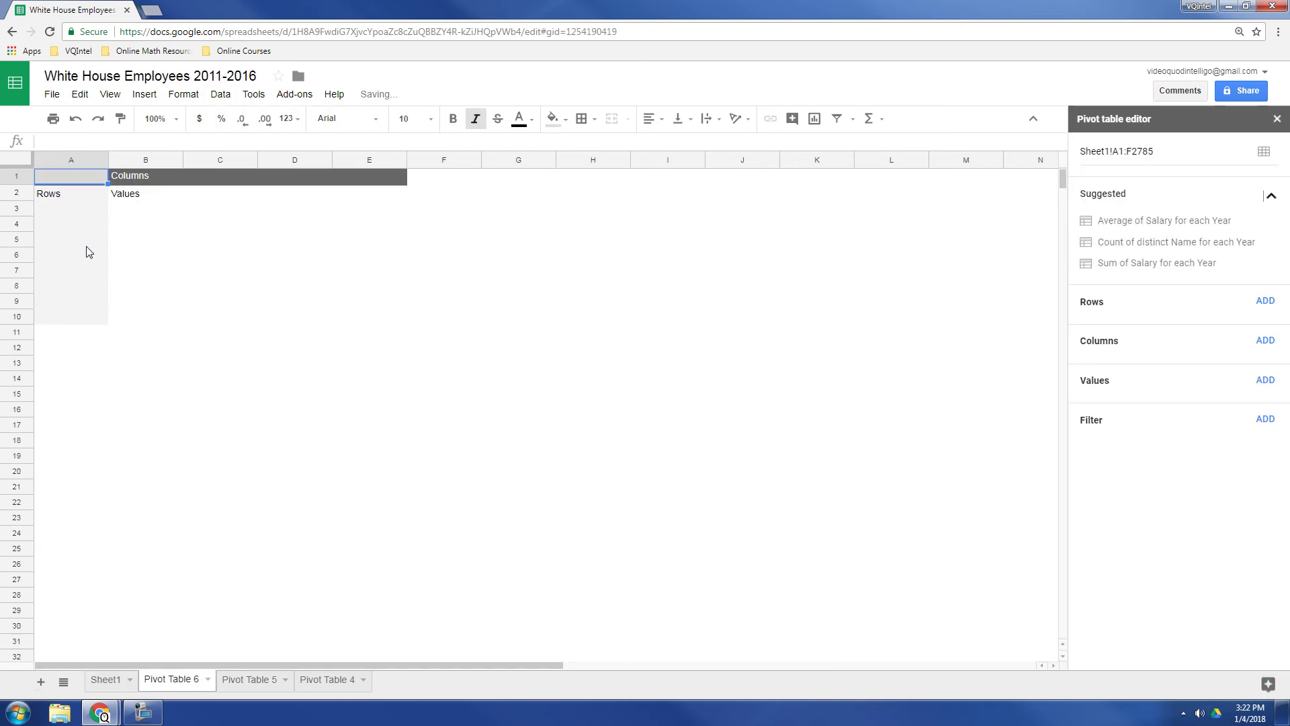
Set Pivot Table 6 rows to Status and columns to Year, showing 2011 through 2016
click(1265, 304)
click(1193, 344)
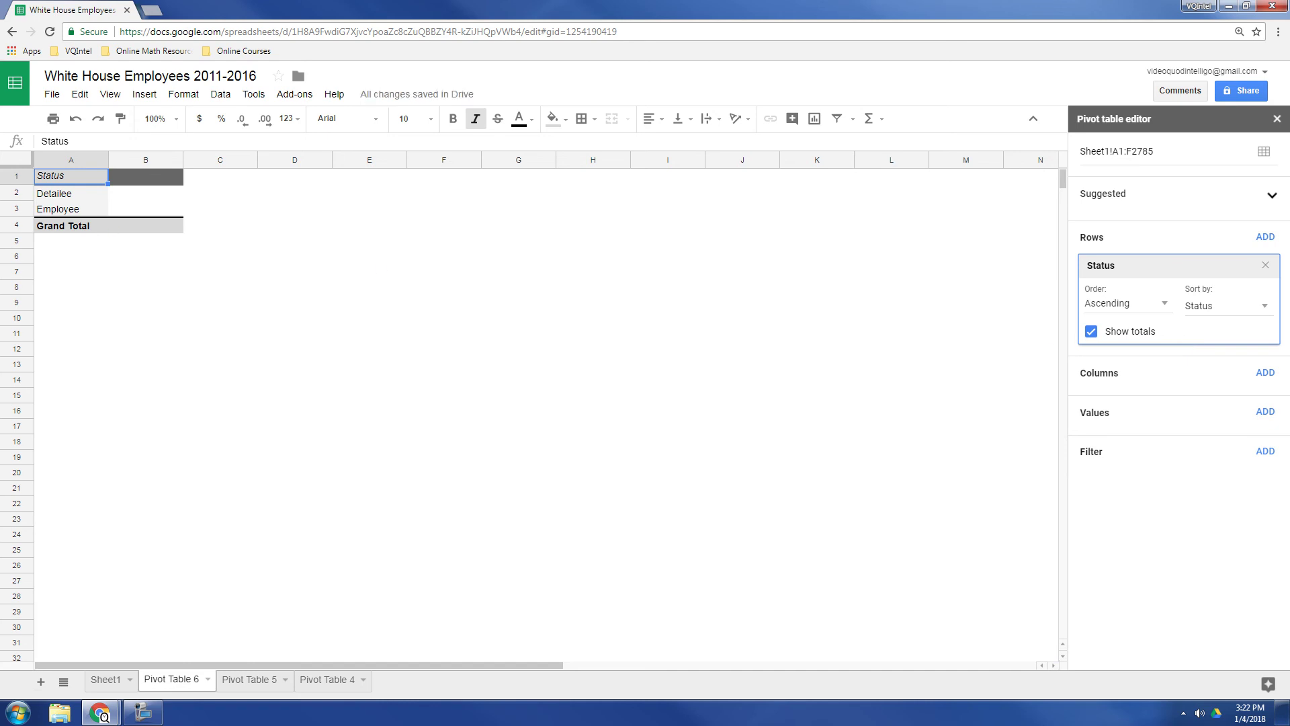
click(1266, 373)
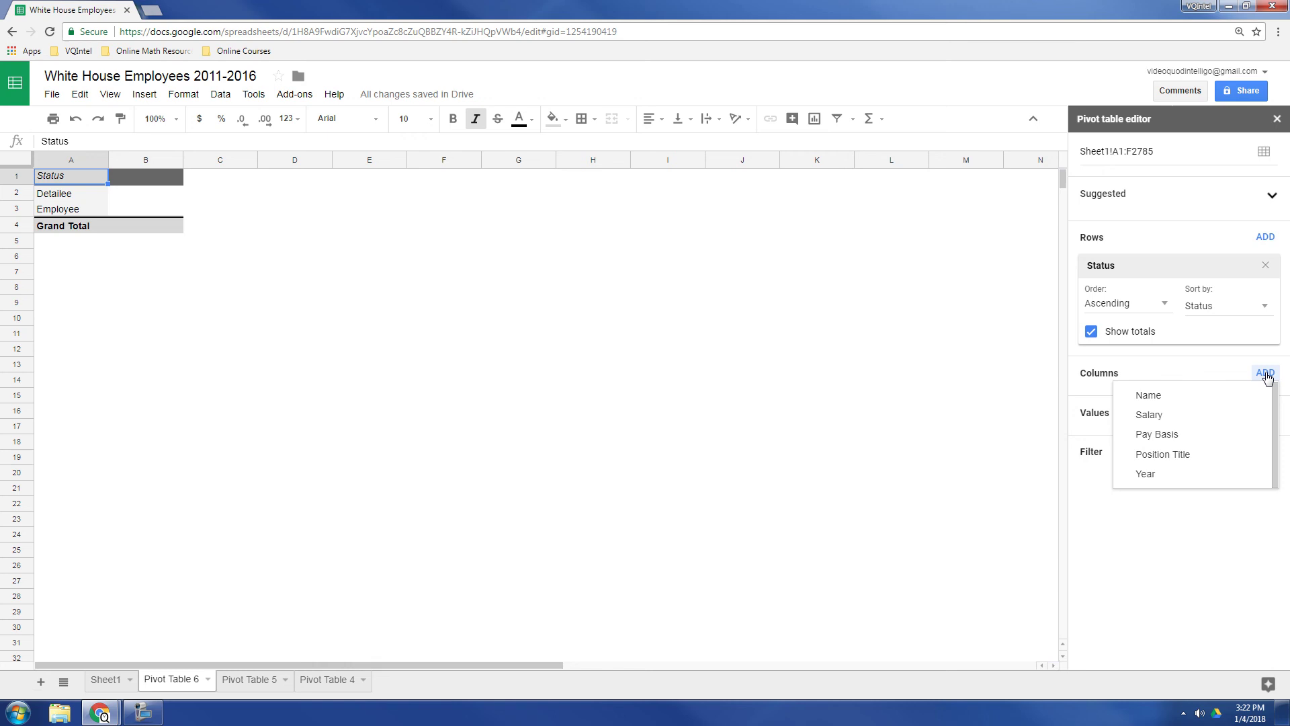
click(1197, 471)
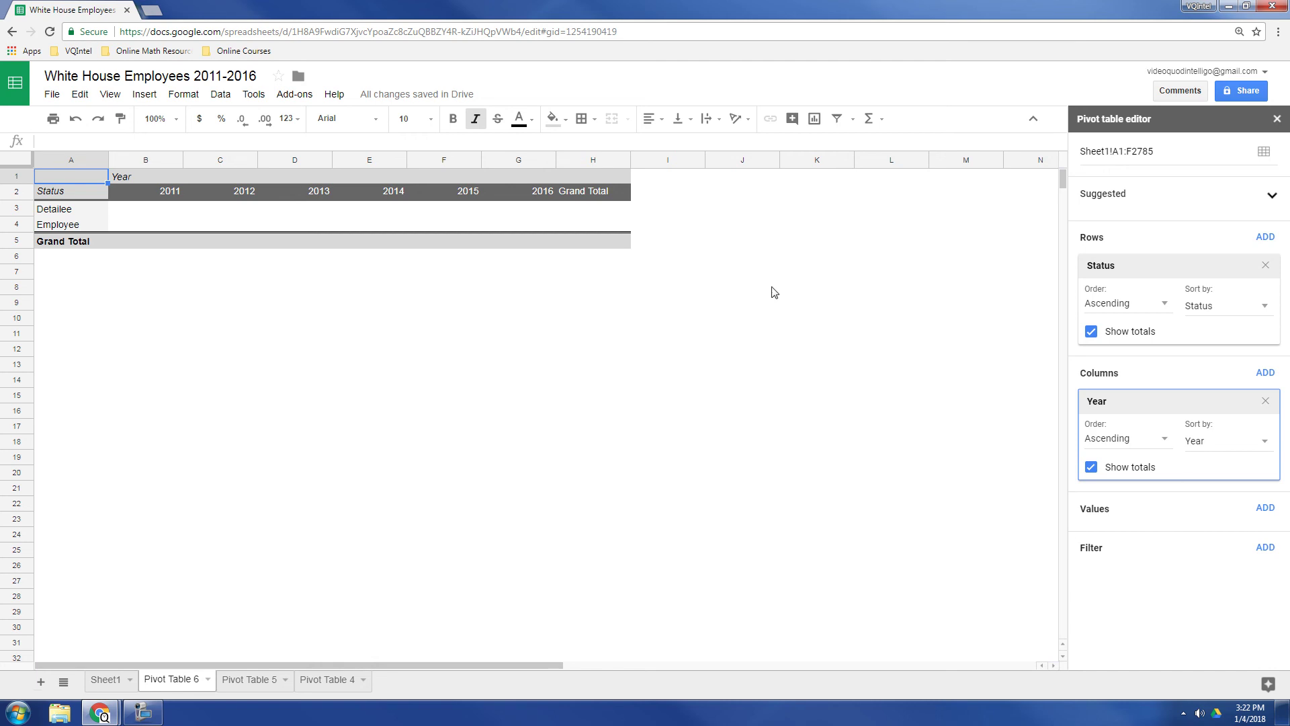
Add Name as COUNTA values, giving 454 for 2011 and 2784 overall
click(1263, 512)
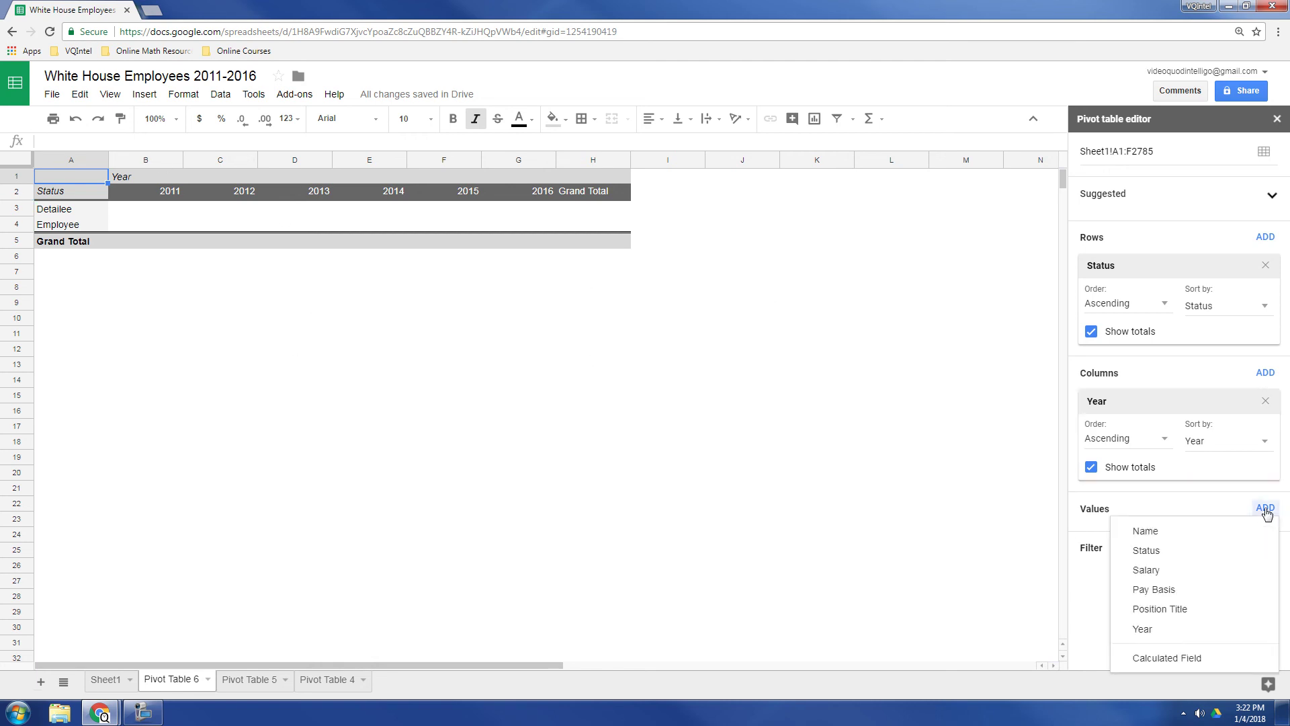
click(1191, 533)
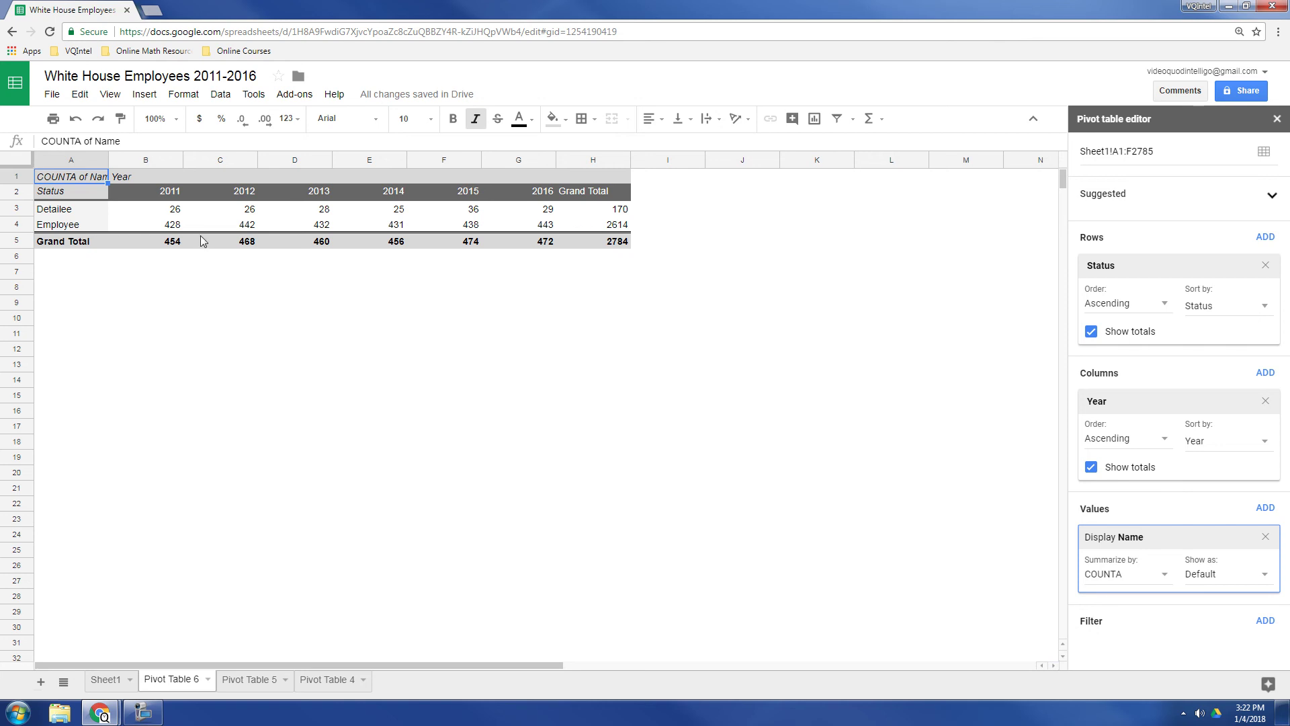
click(1091, 332)
click(1091, 467)
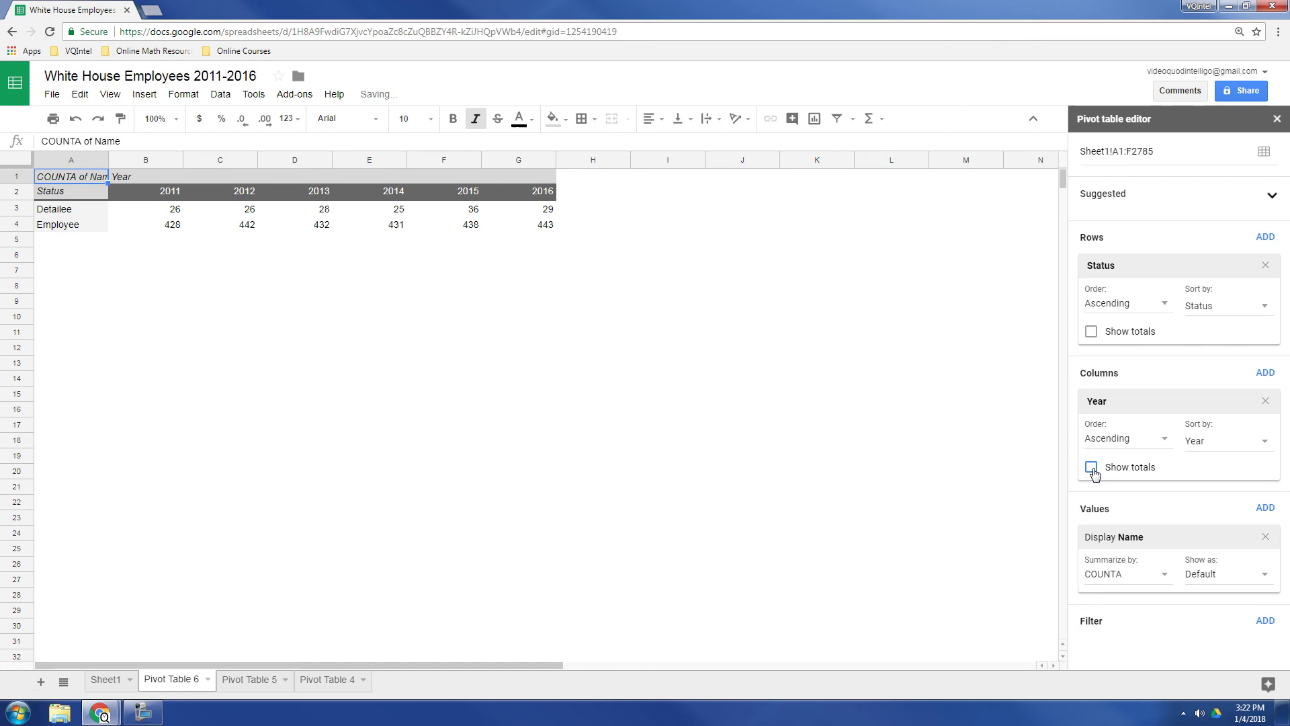
click(1091, 468)
click(1091, 331)
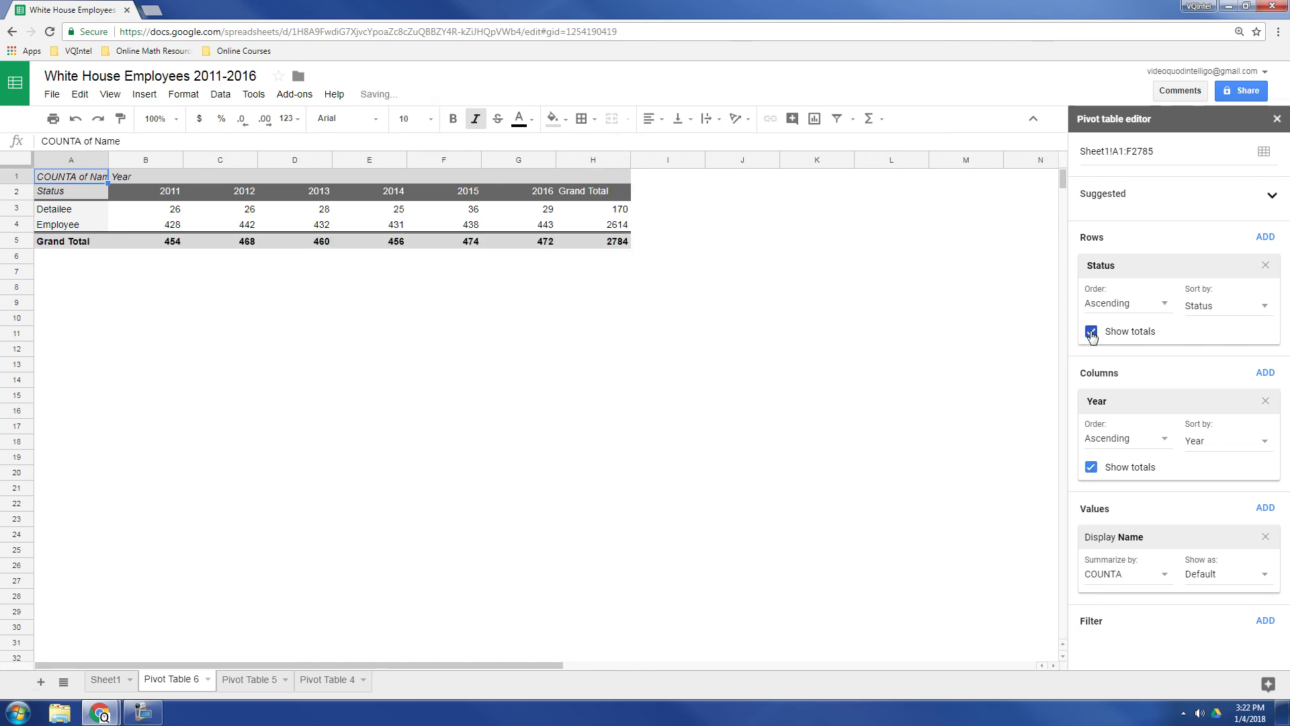